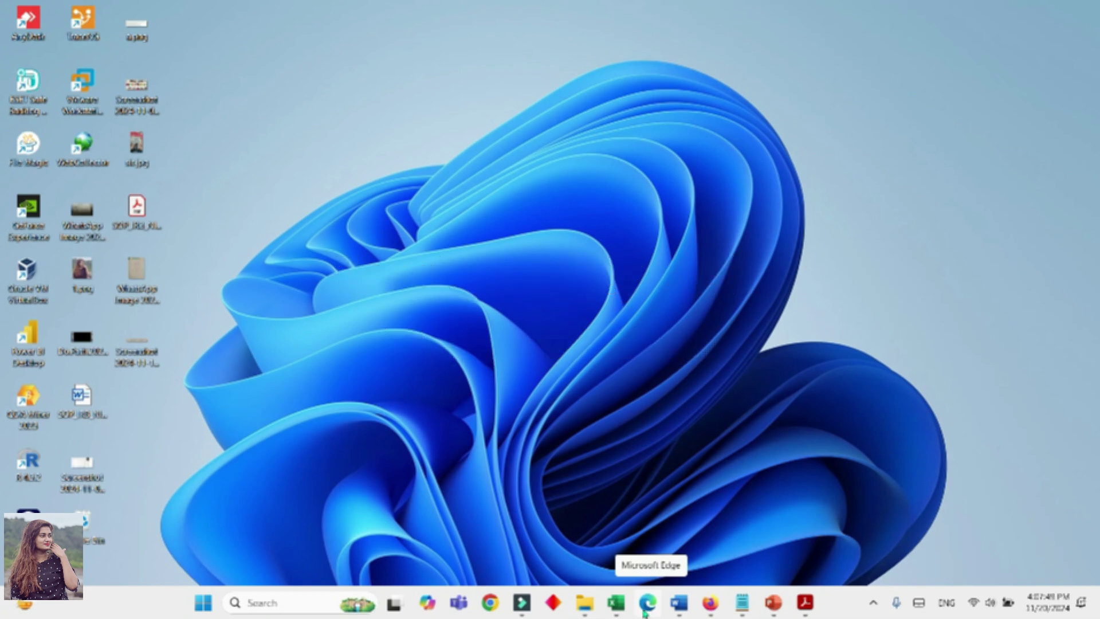
- Launch Microsoft Edge, go to its Family safety settings and get started with the family group setup
click(645, 612)
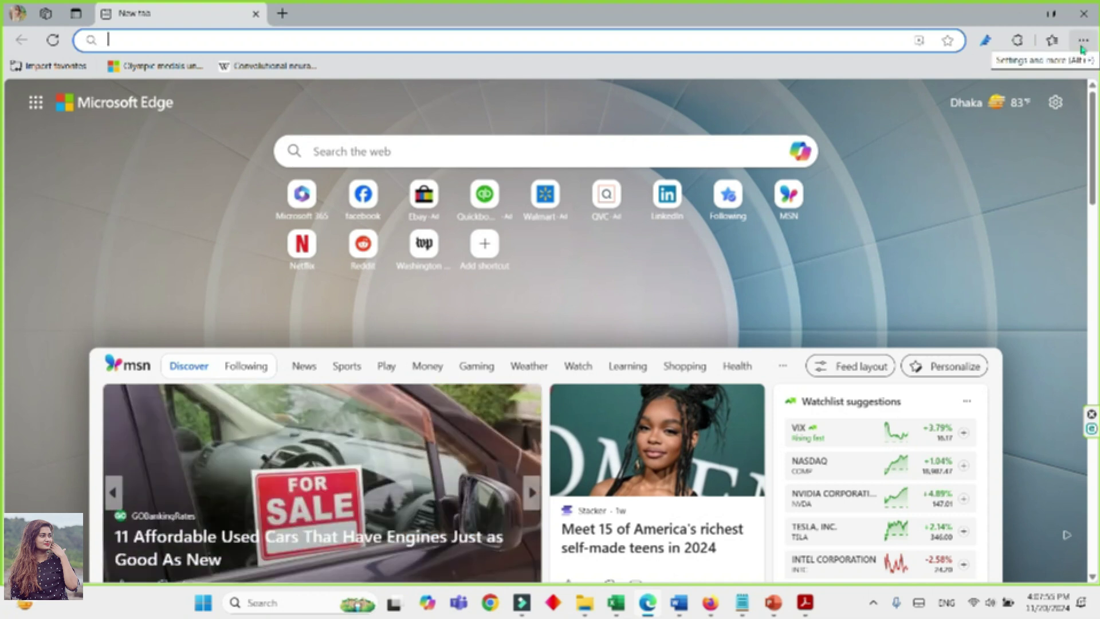
click(1082, 43)
click(1083, 41)
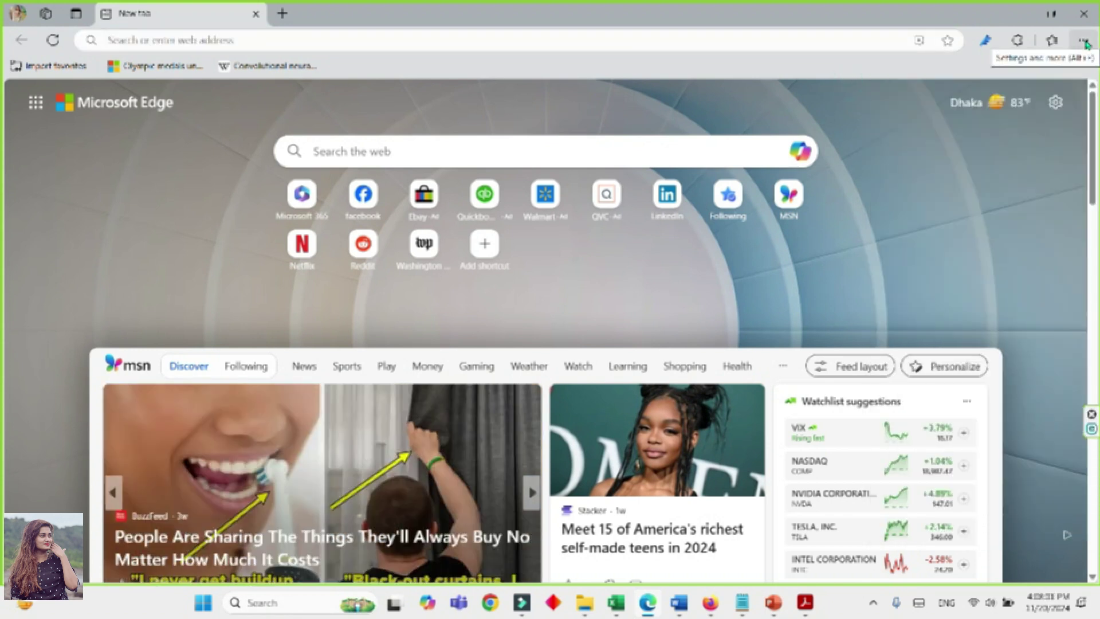
click(1083, 41)
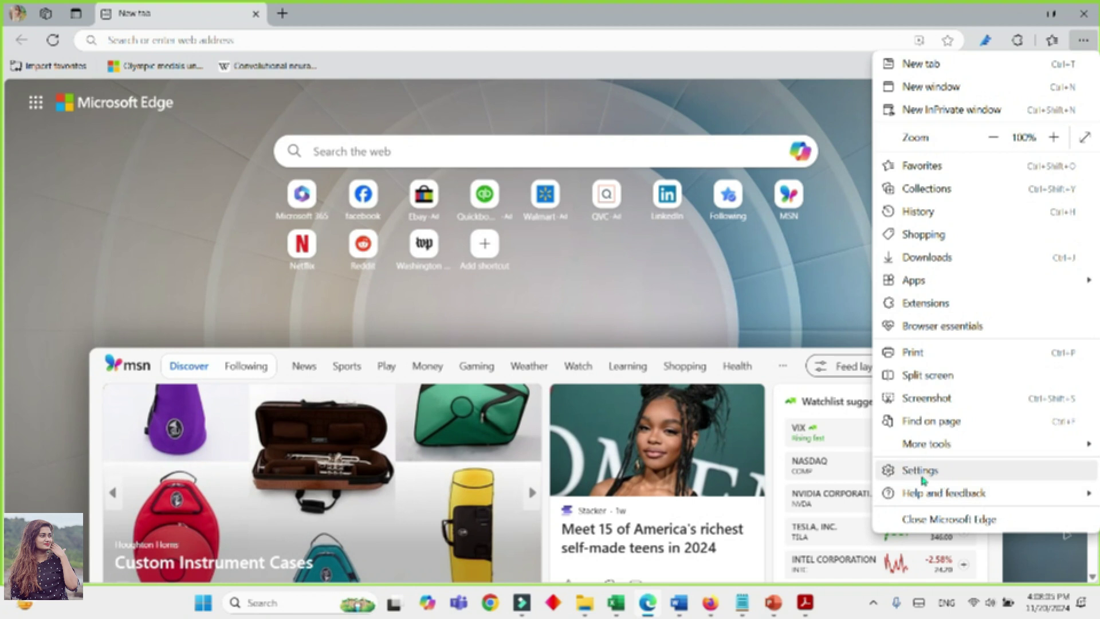
click(921, 473)
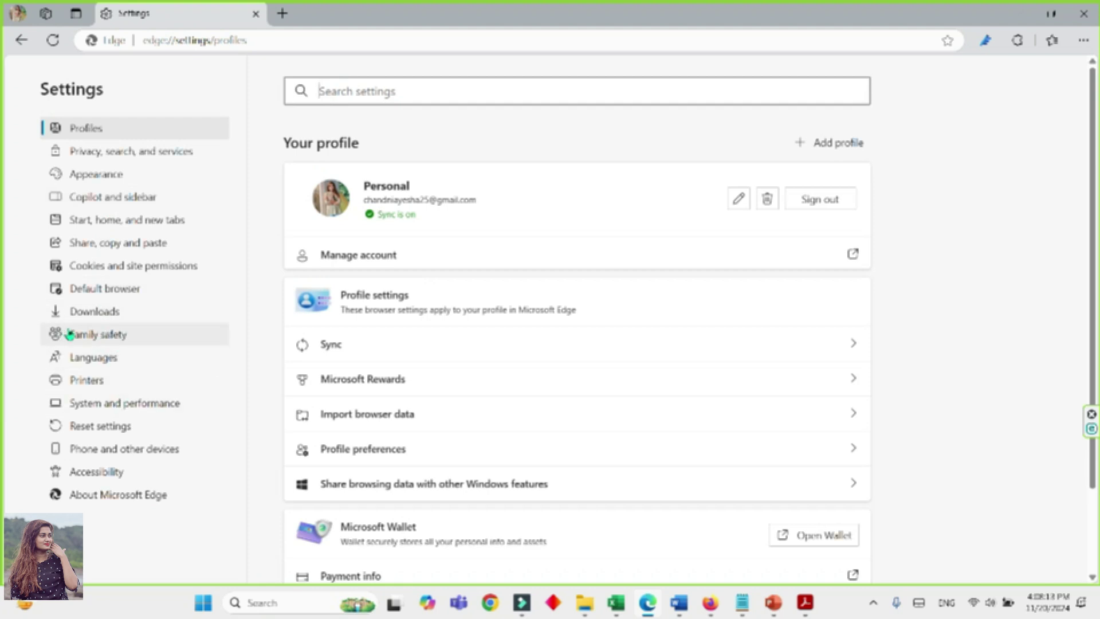
click(106, 335)
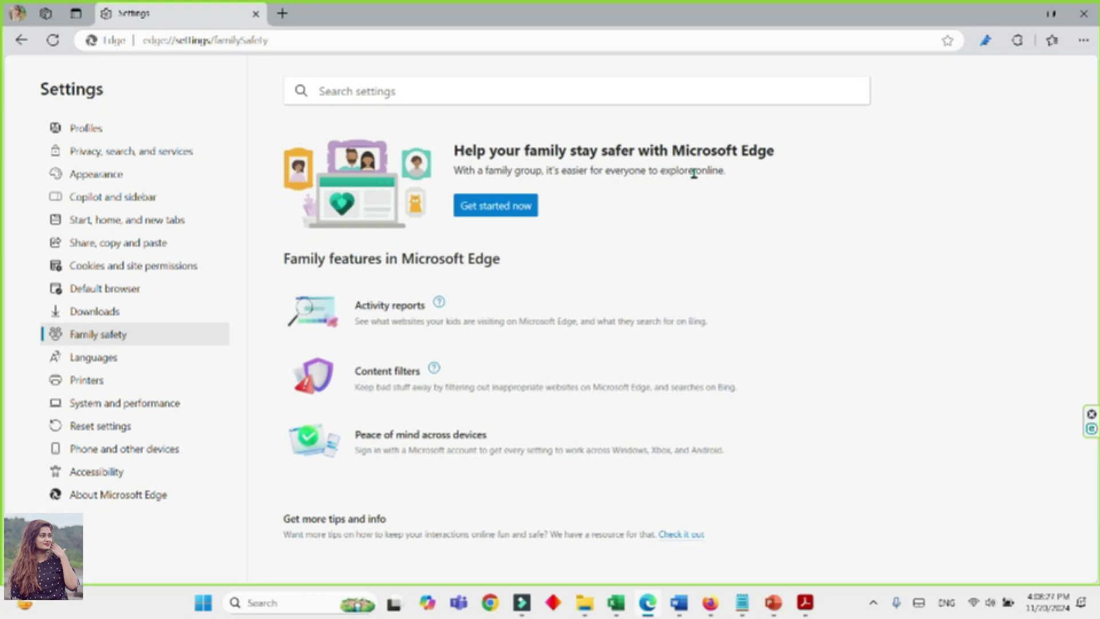
drag(694, 171, 733, 180)
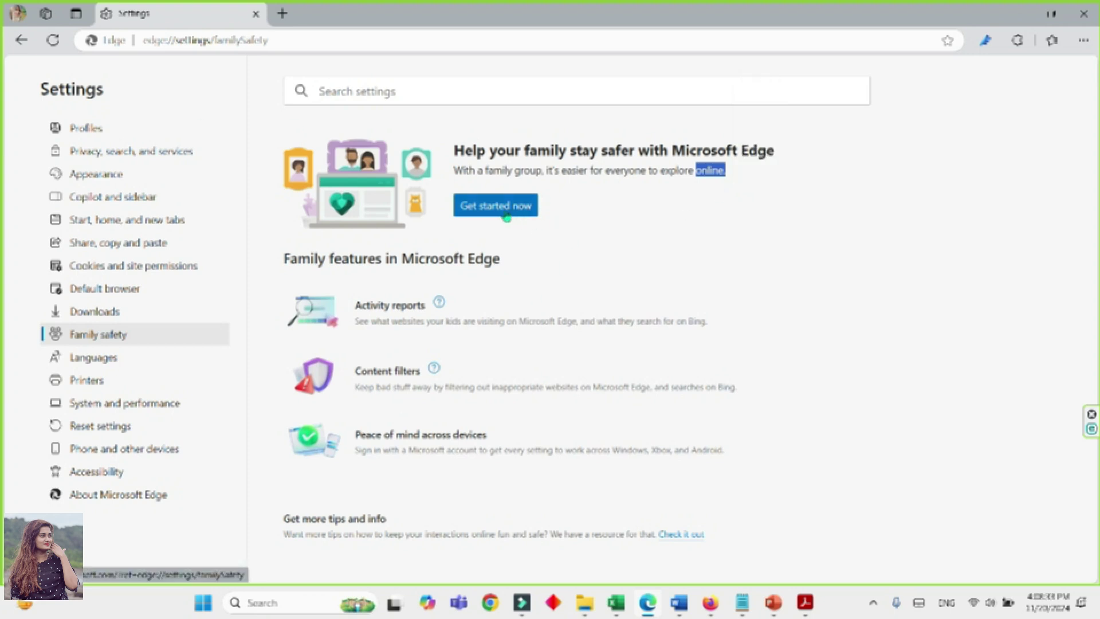
click(507, 217)
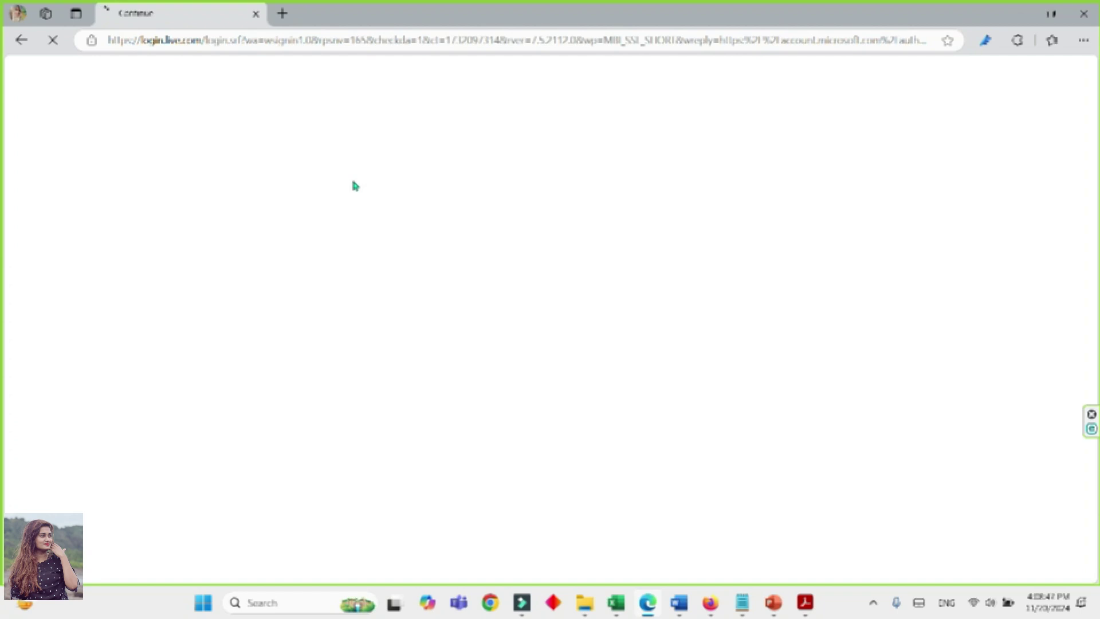
- Open the browser's Family safety settings again in a second tab while the family group page loads
click(283, 15)
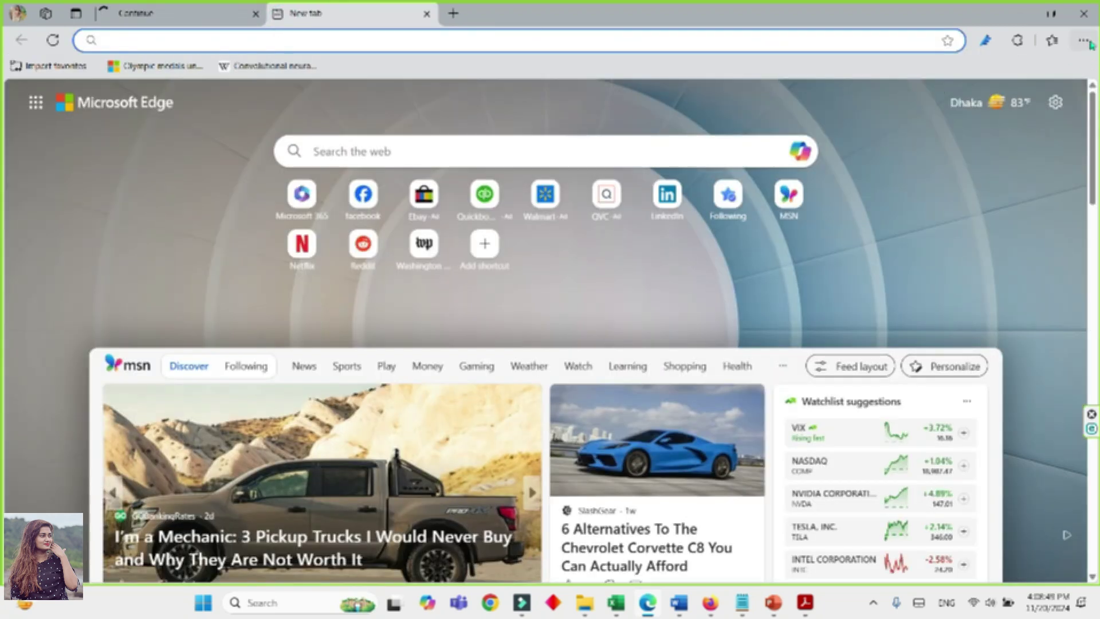
click(1083, 40)
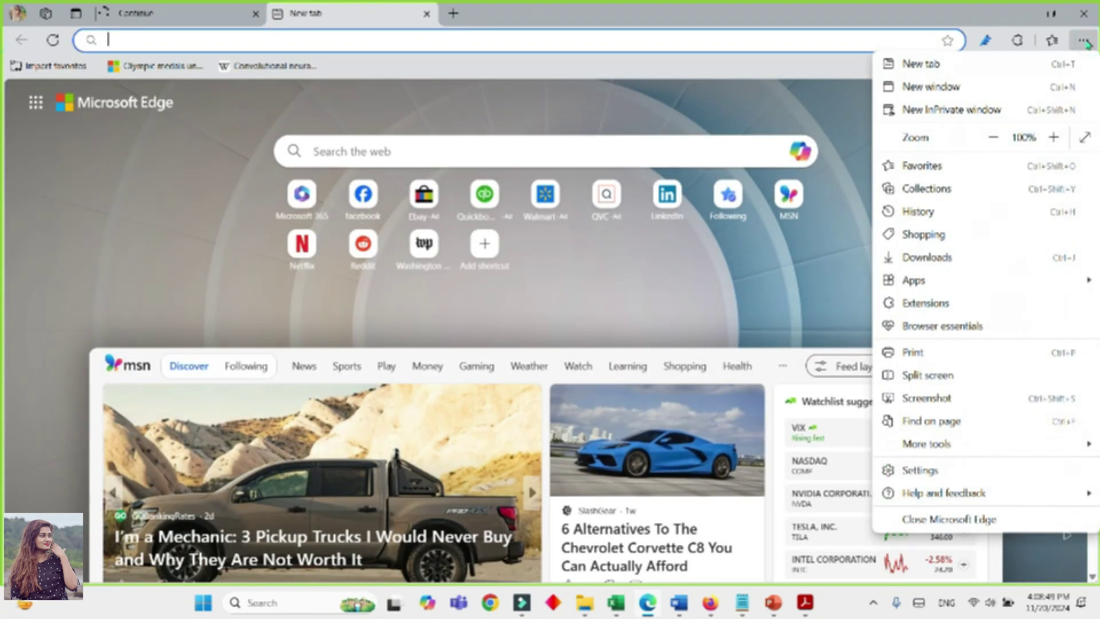
click(937, 471)
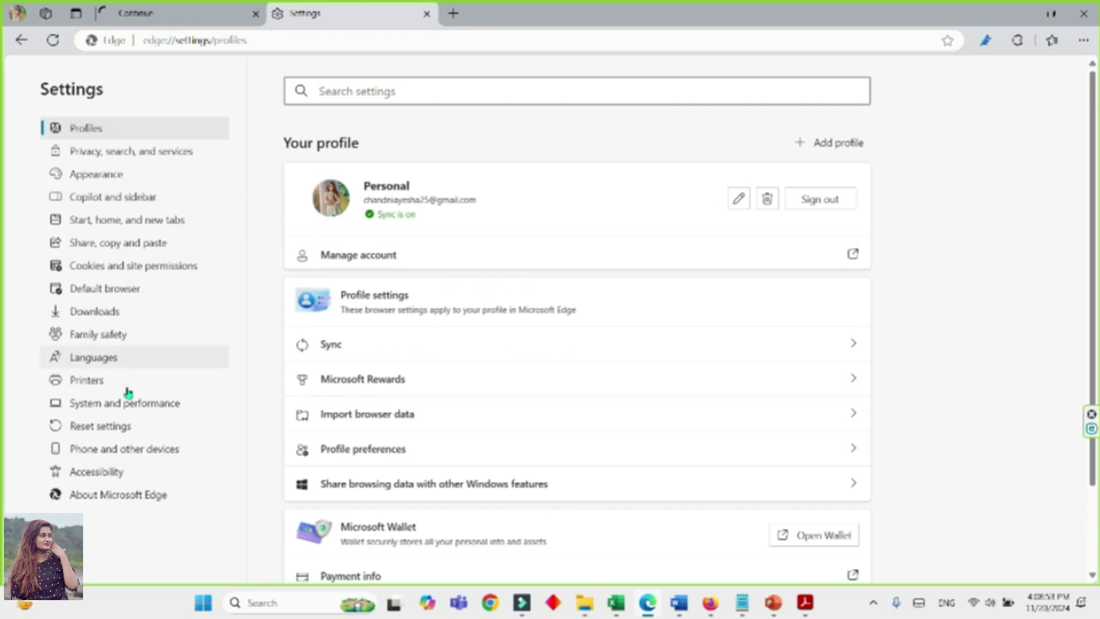
click(112, 333)
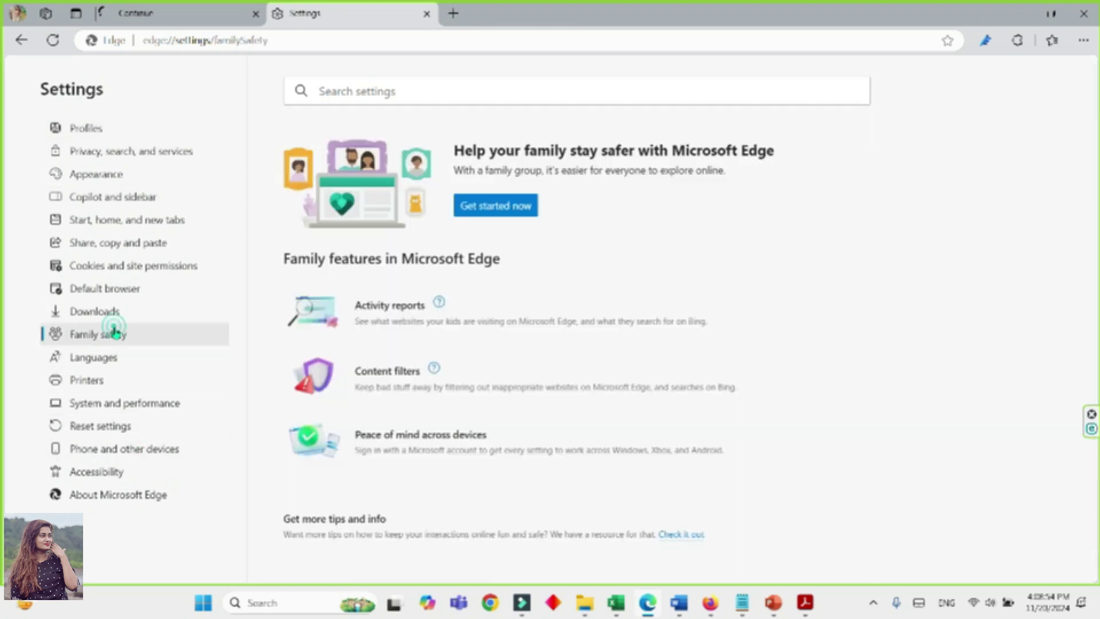
click(185, 15)
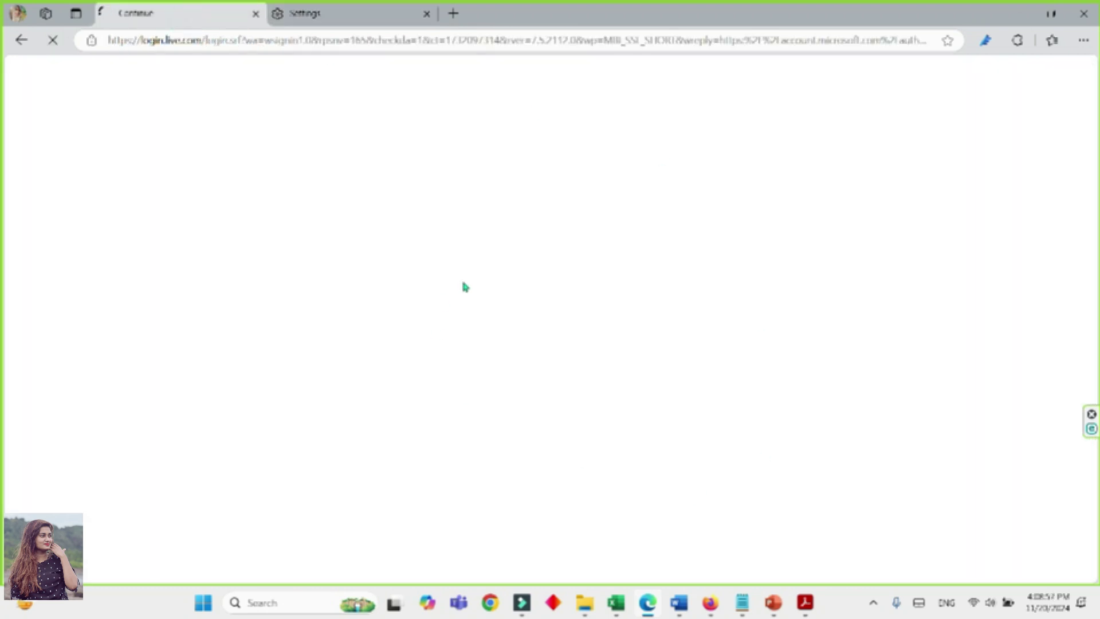
click(327, 8)
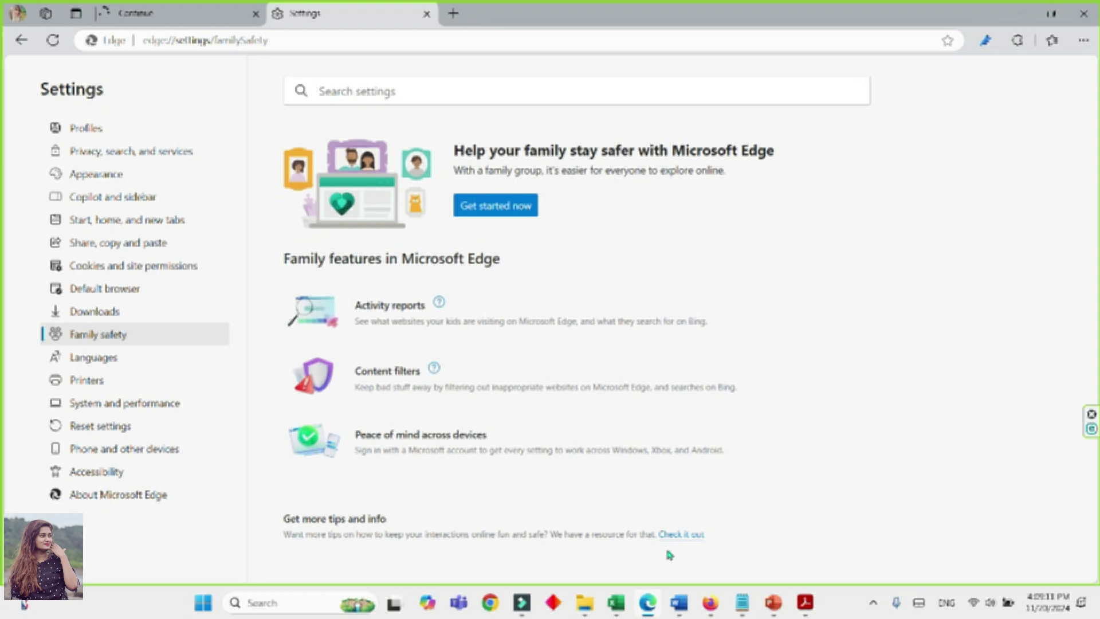
- Open the resource with more online safety tips and read Microsoft's Digital Safety page through to the Staying safe online section
click(692, 535)
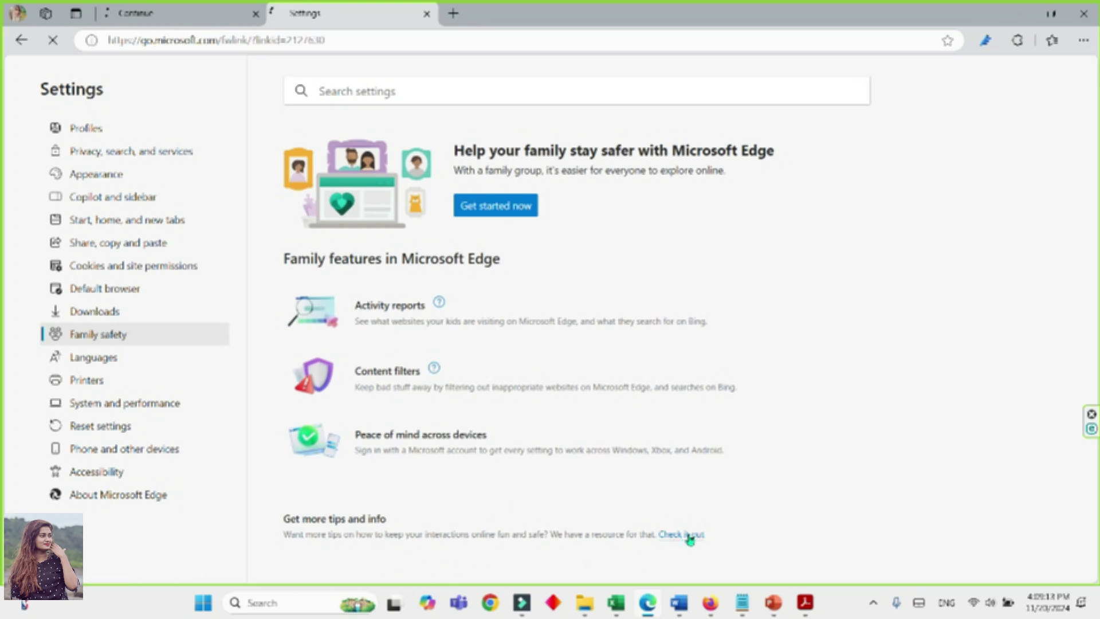
click(189, 7)
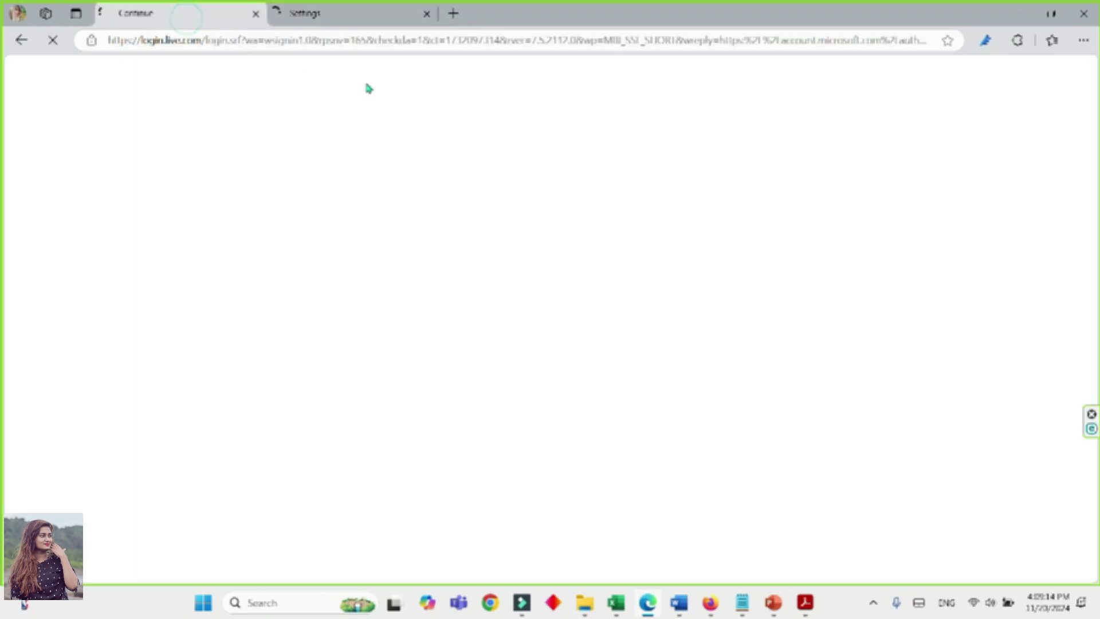
click(357, 6)
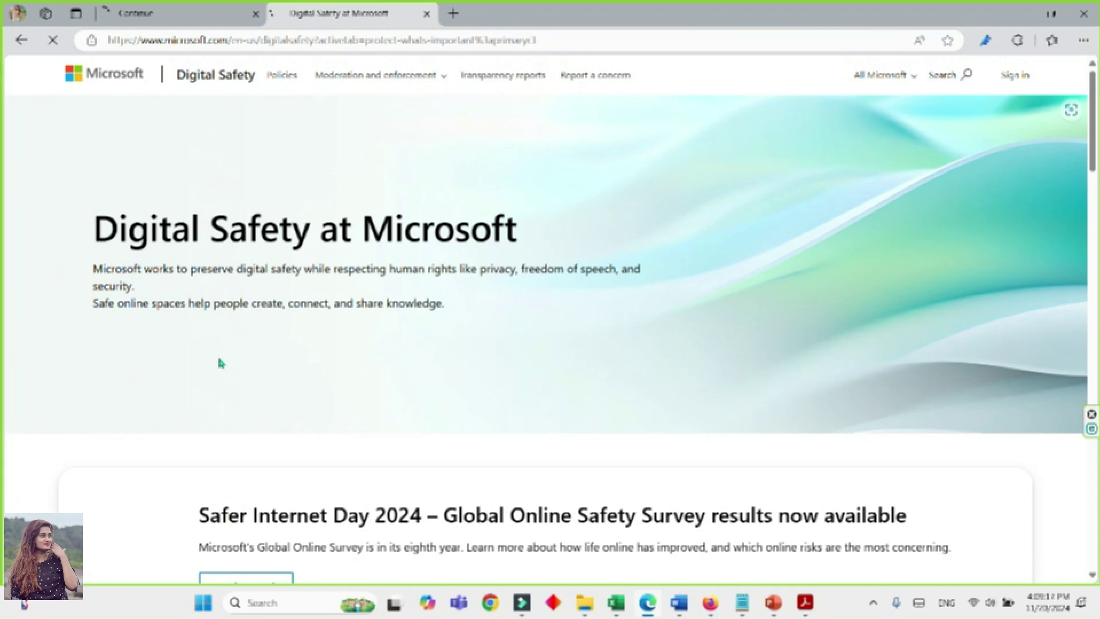
scroll(494, 458, down, 2)
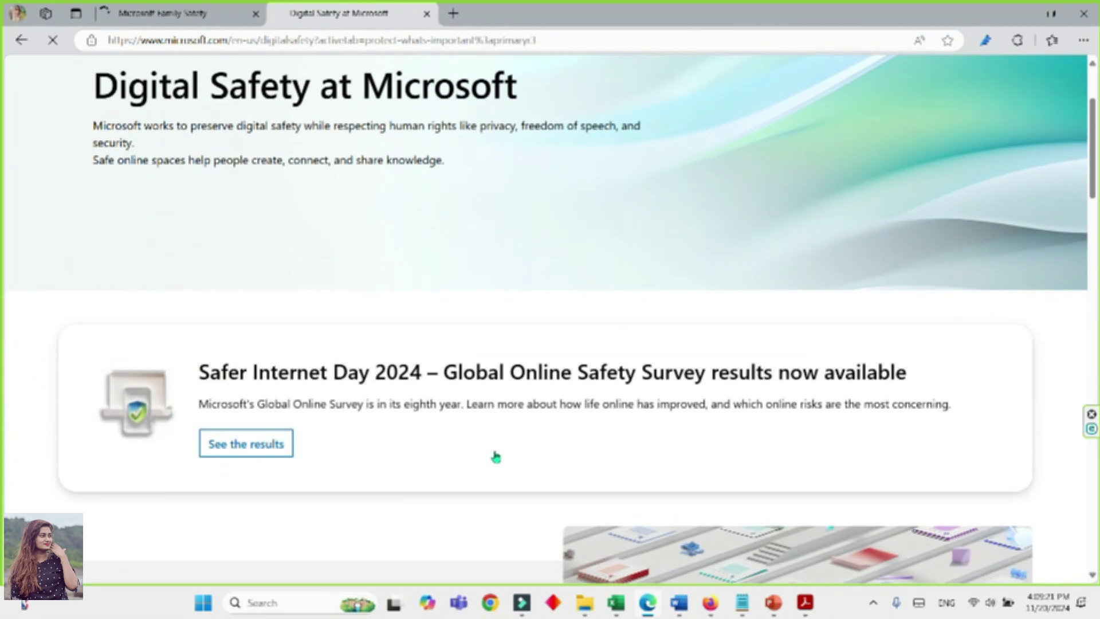
scroll(496, 458, down, 4)
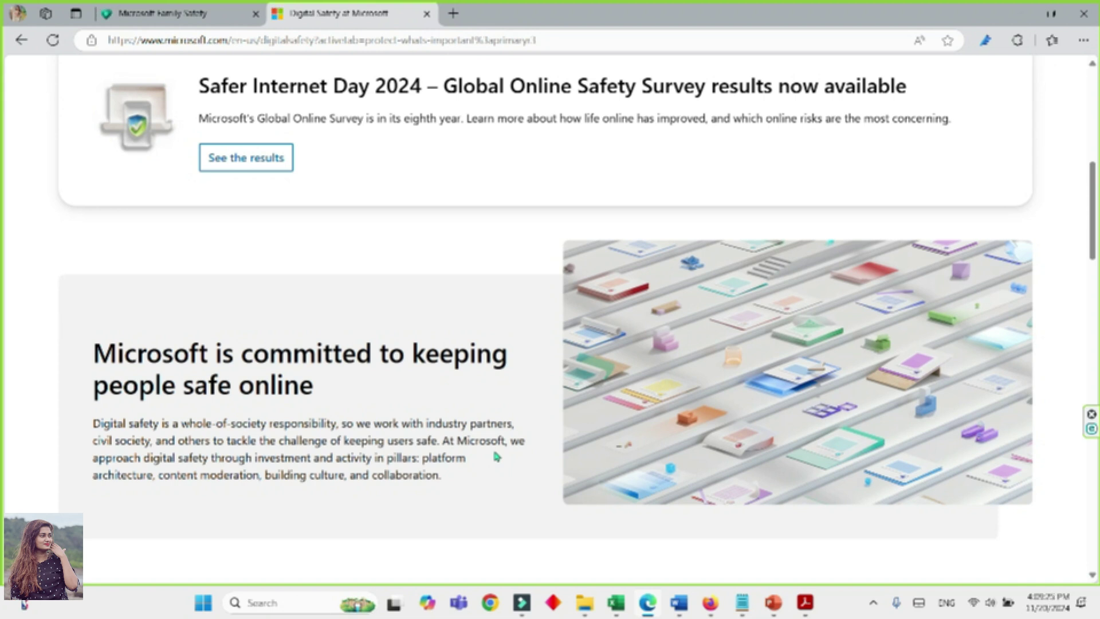
scroll(497, 457, down, 7)
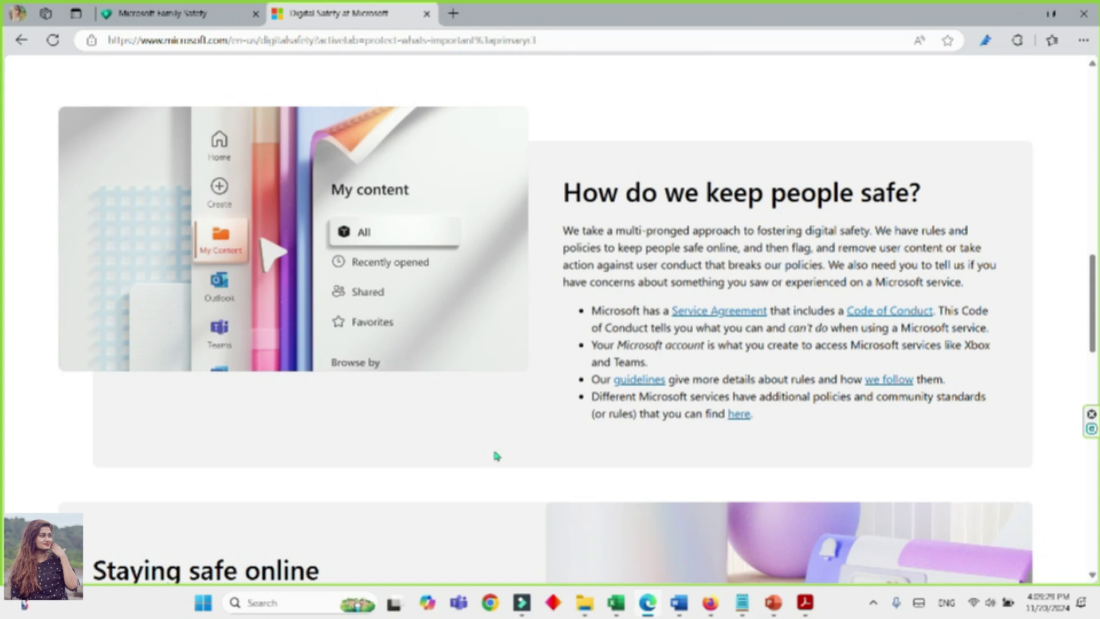
scroll(497, 457, down, 3)
scroll(361, 460, down, 3)
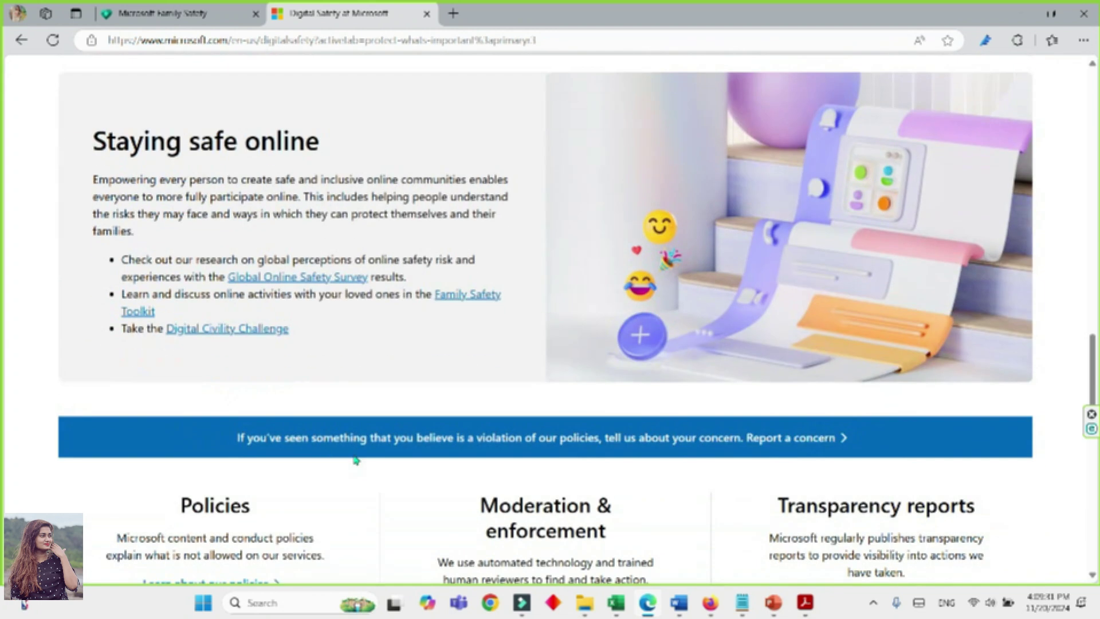
- Switch to the Microsoft Family Safety page and review the feature cards, from Spending through Content filters to Screen time
click(172, 13)
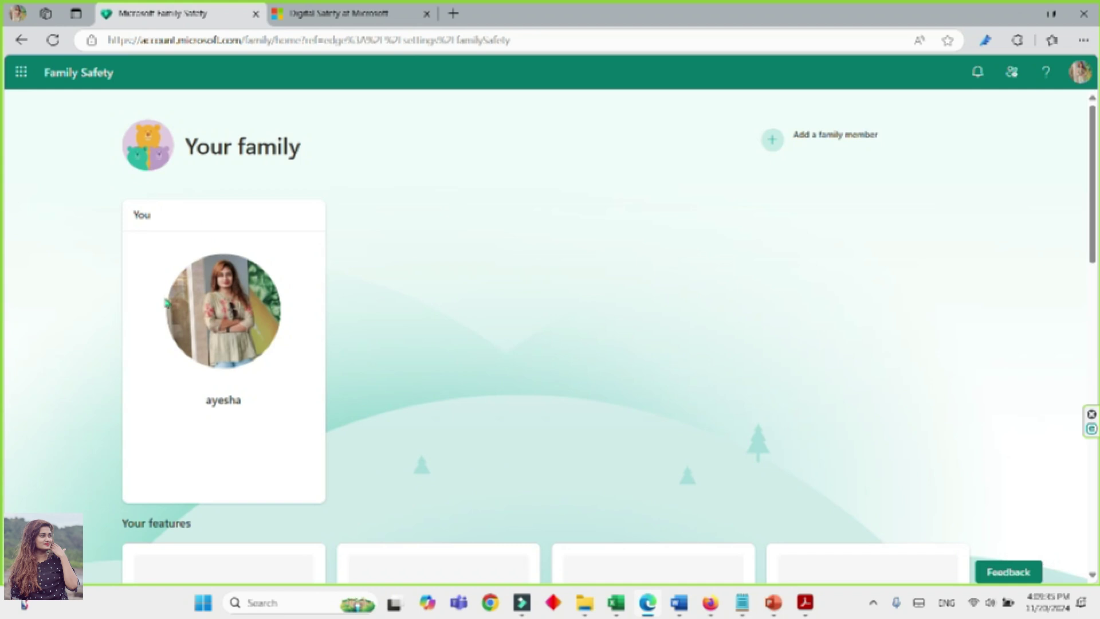
scroll(290, 416, down, 3)
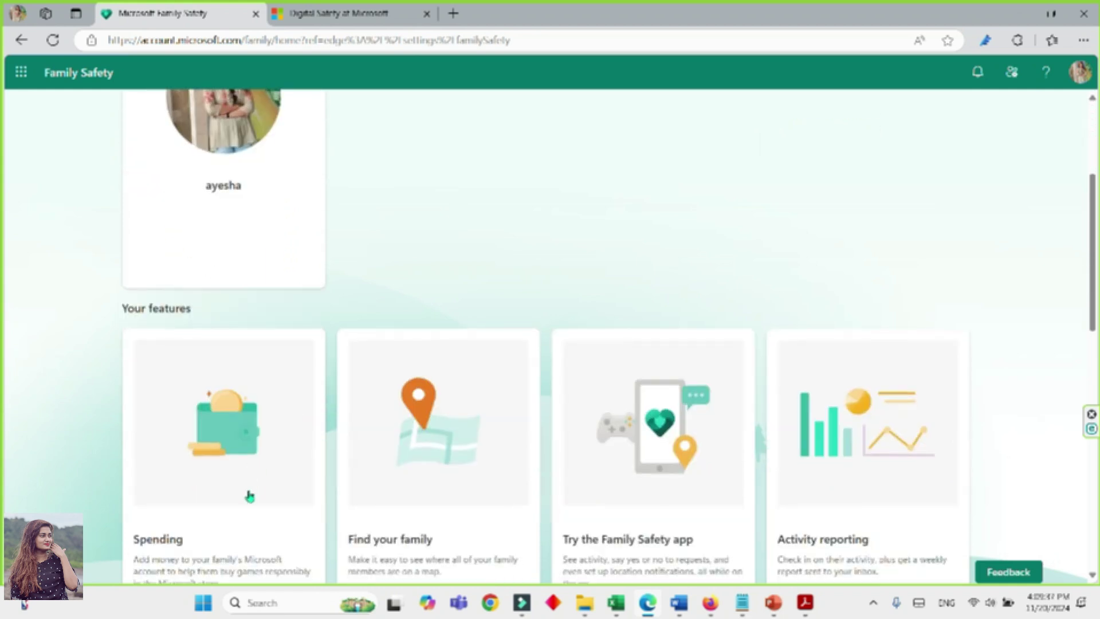
scroll(285, 517, down, 2)
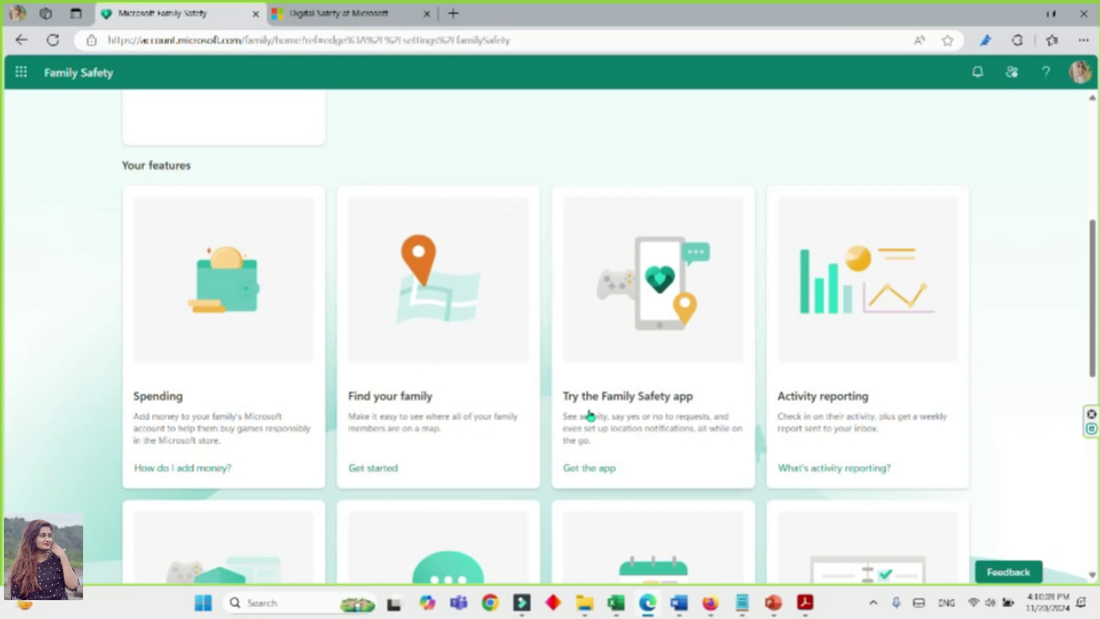
scroll(677, 441, down, 3)
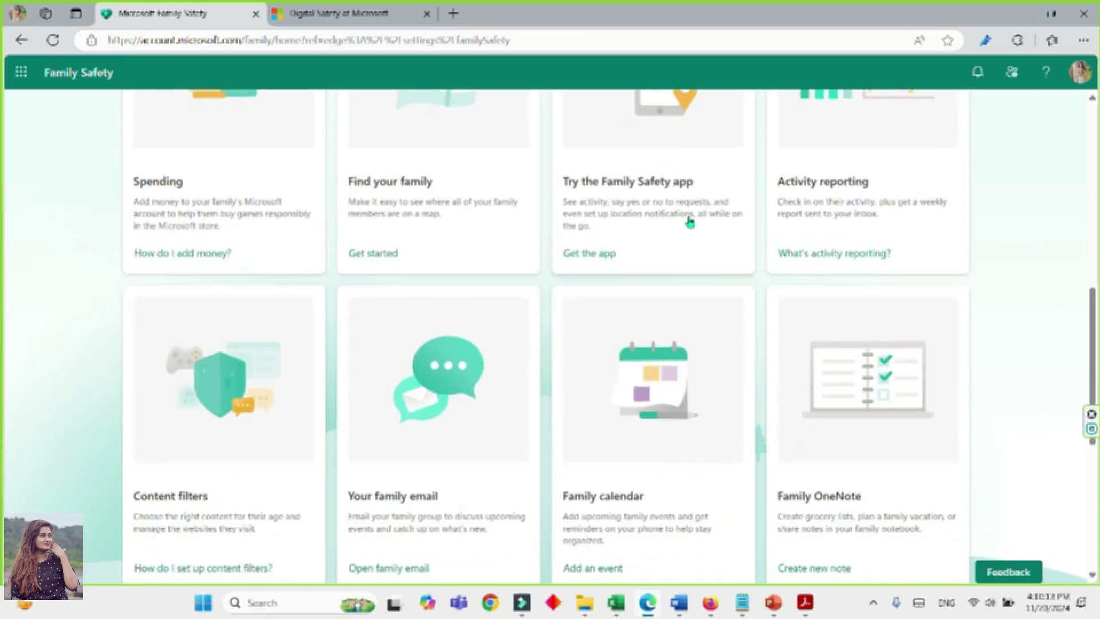
scroll(833, 285, up, 1)
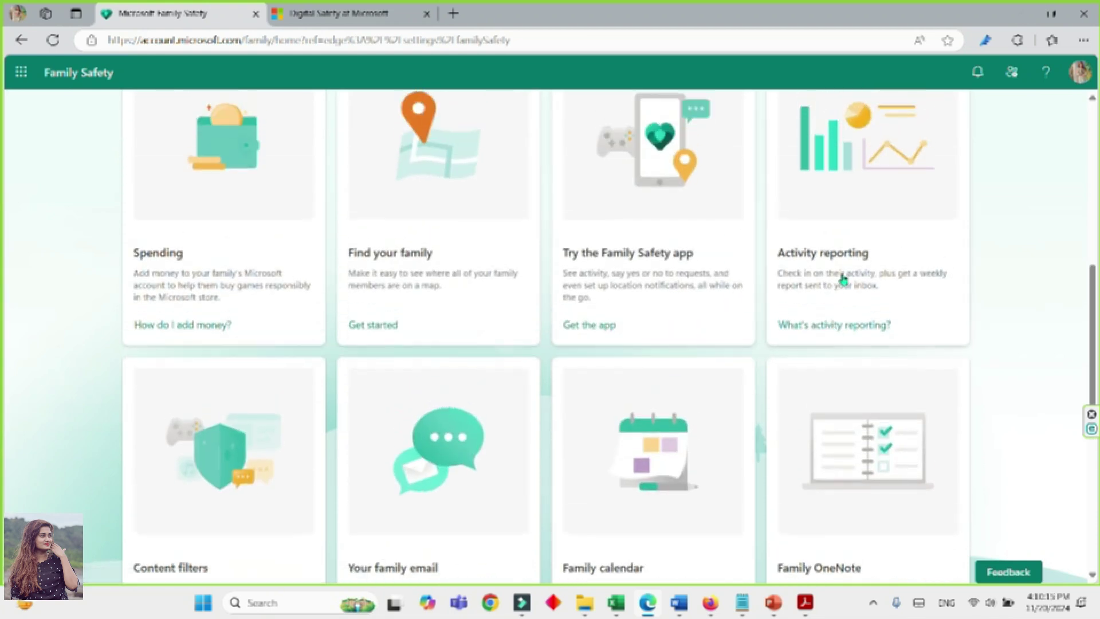
scroll(644, 502, down, 1)
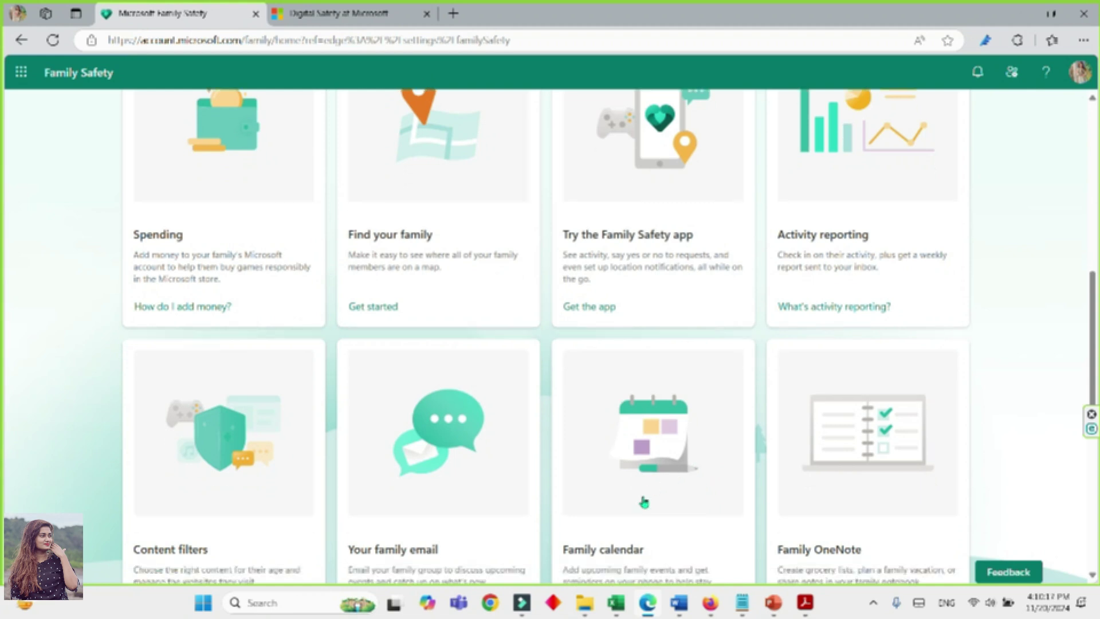
scroll(644, 502, down, 3)
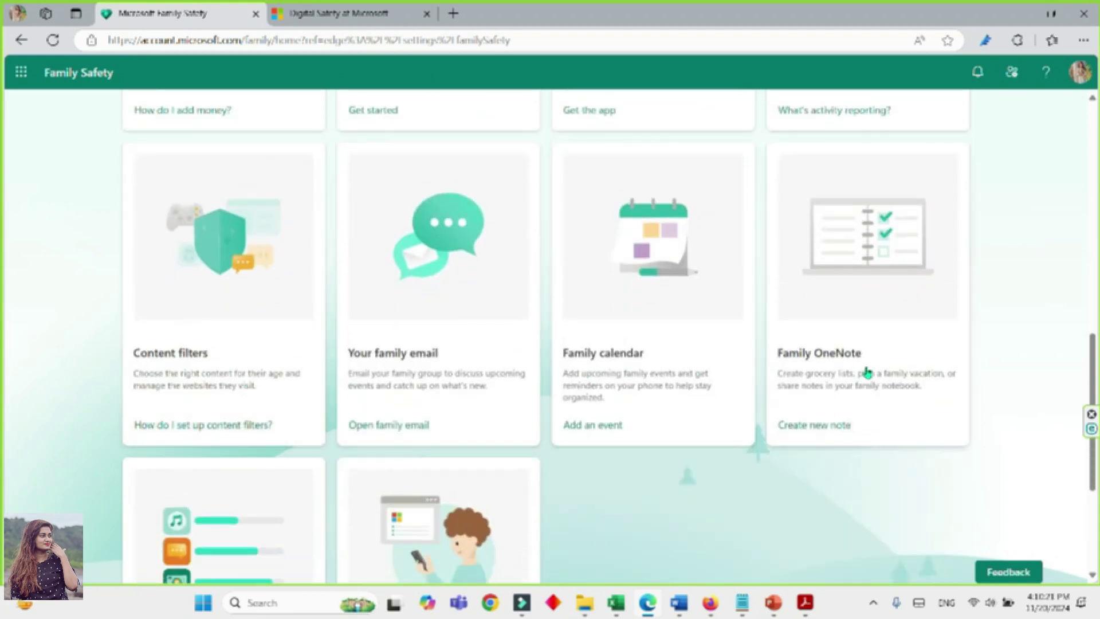
scroll(530, 489, down, 3)
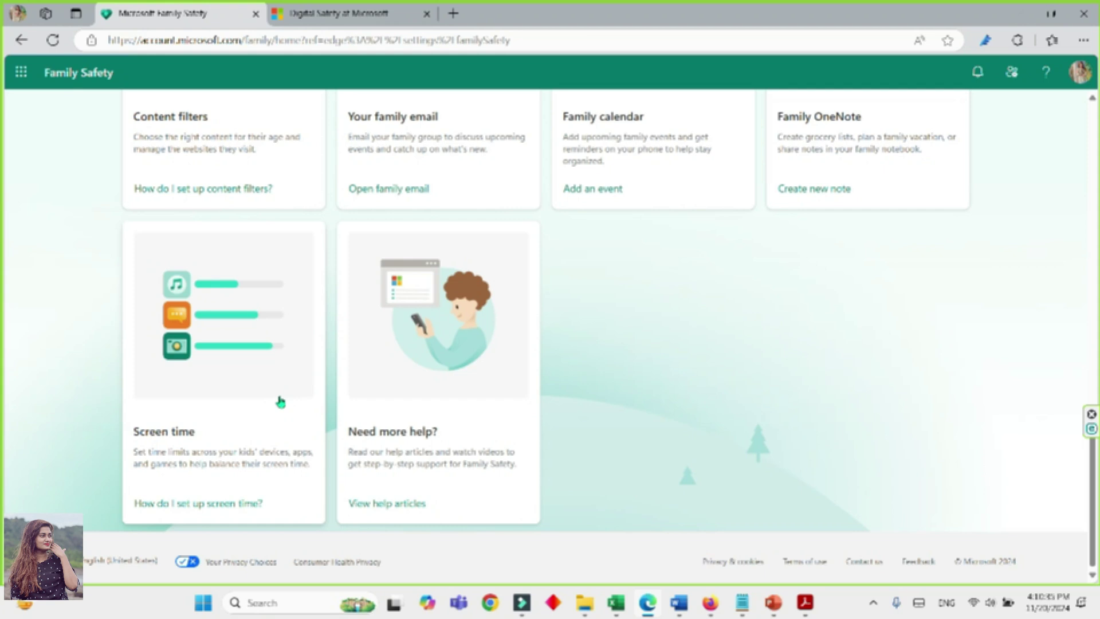
scroll(552, 449, up, 6)
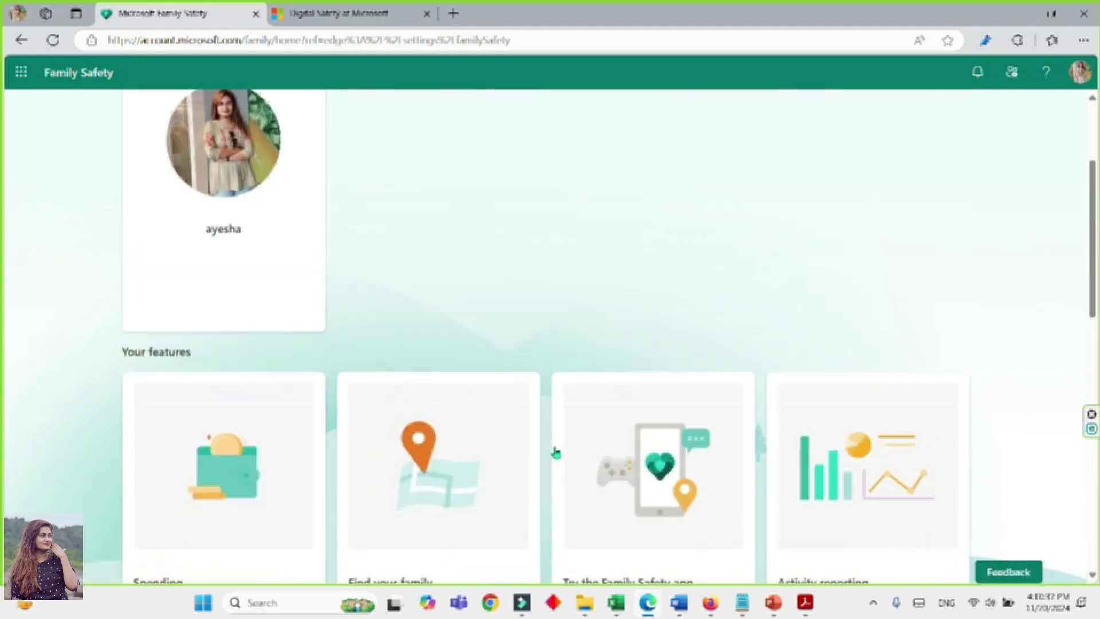
scroll(556, 452, up, 3)
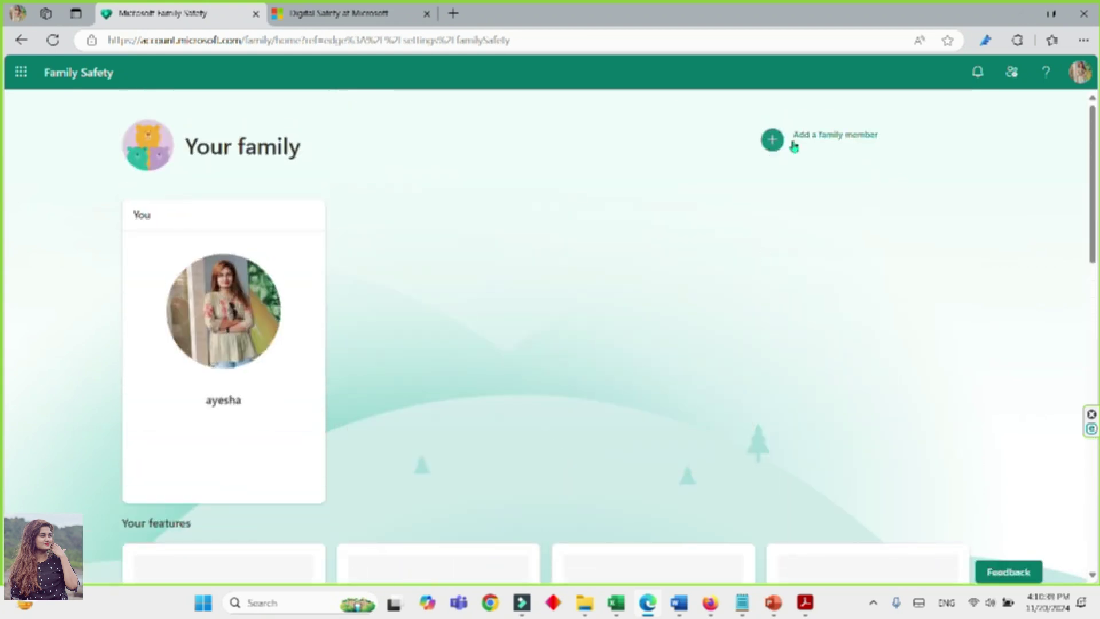
- Preview adding a family member with the Member role up to the invitation options, and close the dialog without inviting anyone
click(815, 138)
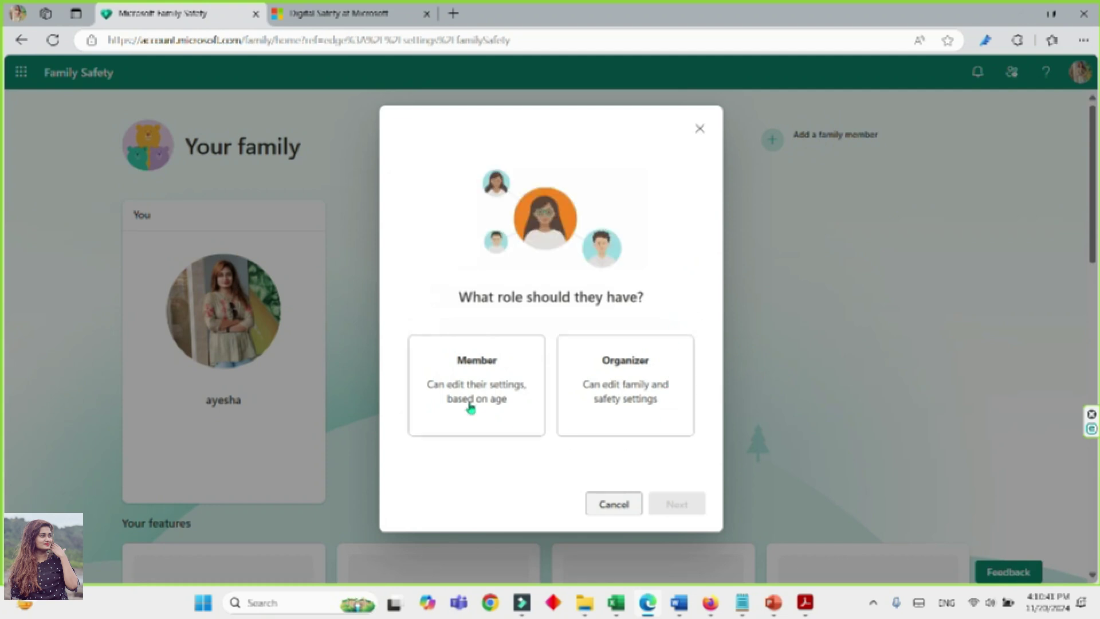
click(520, 389)
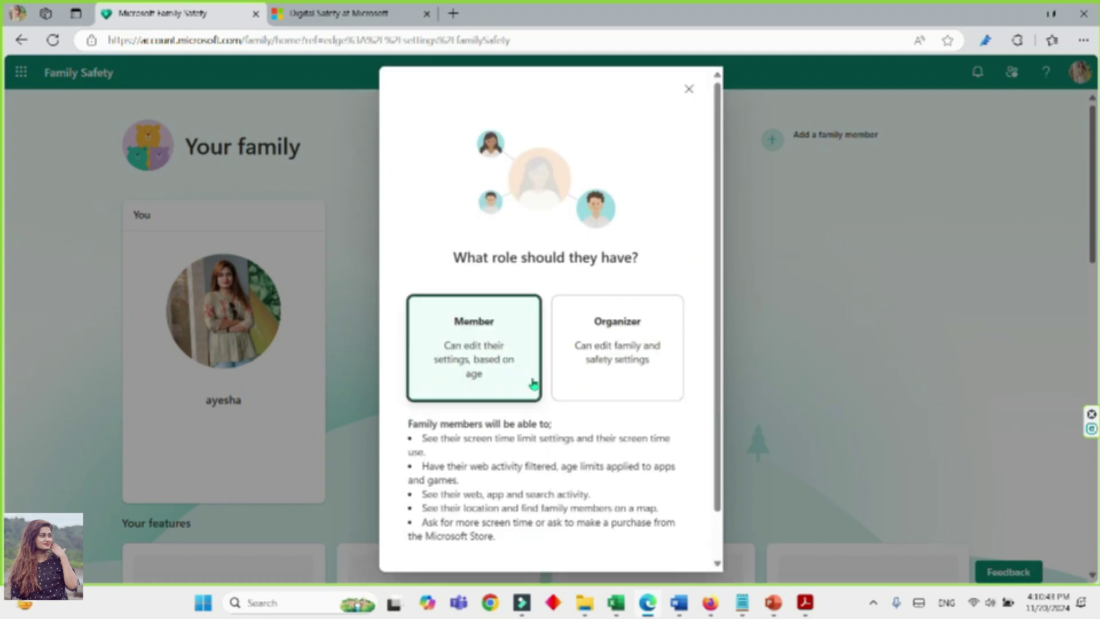
scroll(641, 498, down, 1)
click(649, 545)
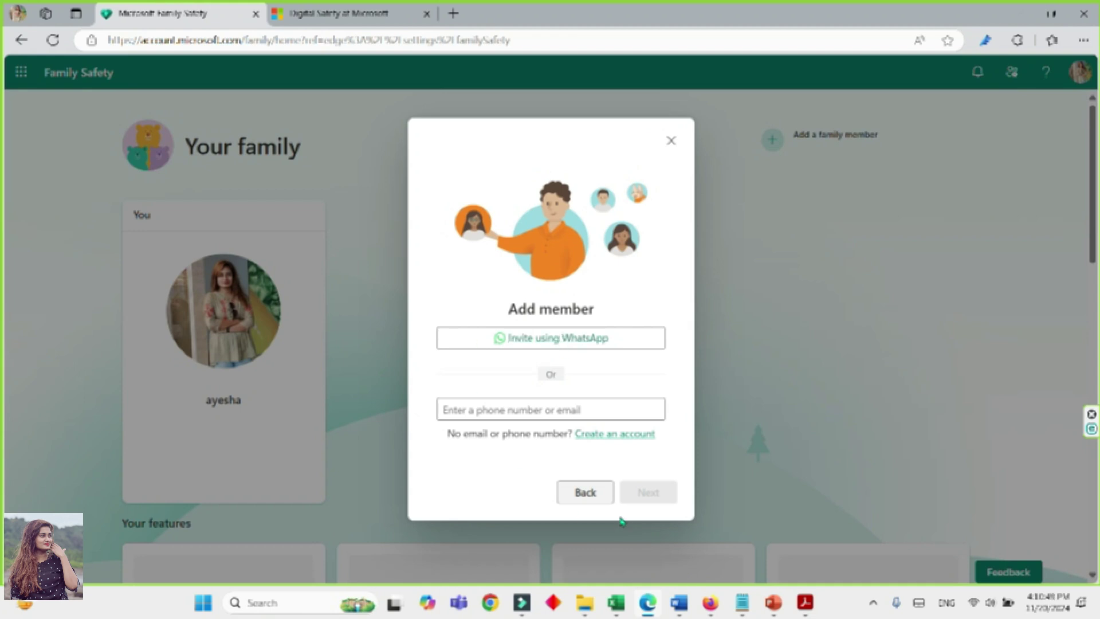
click(591, 493)
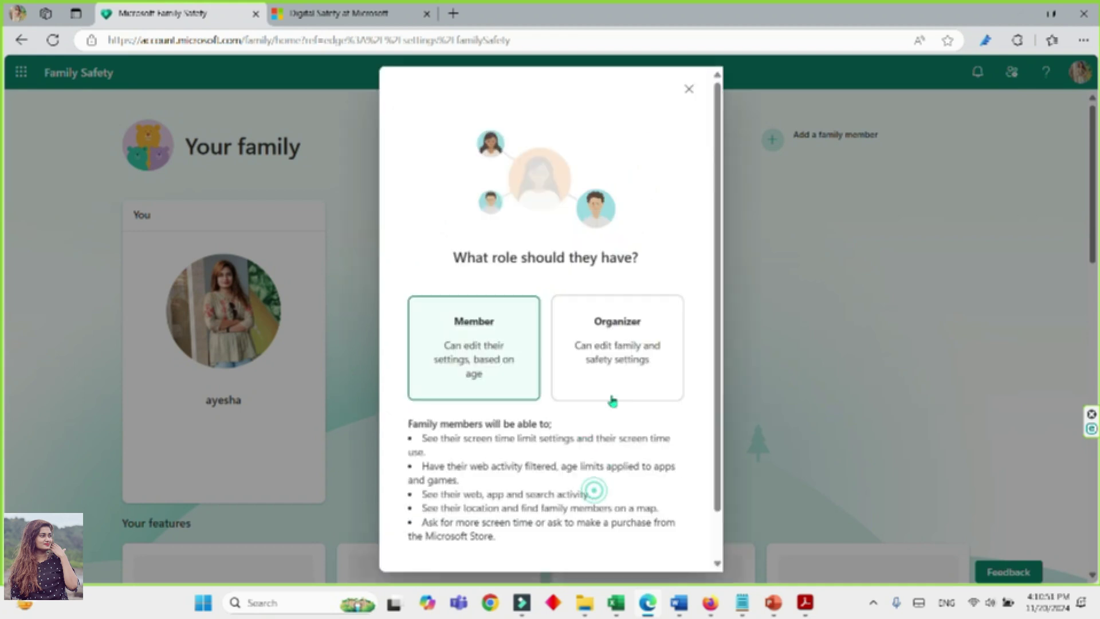
click(687, 90)
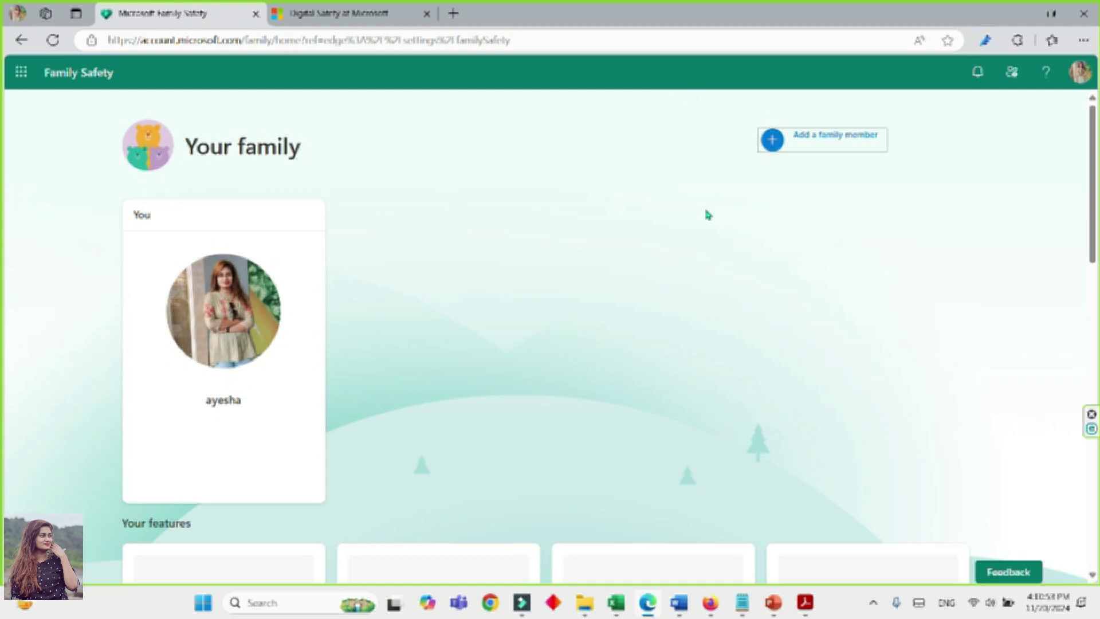